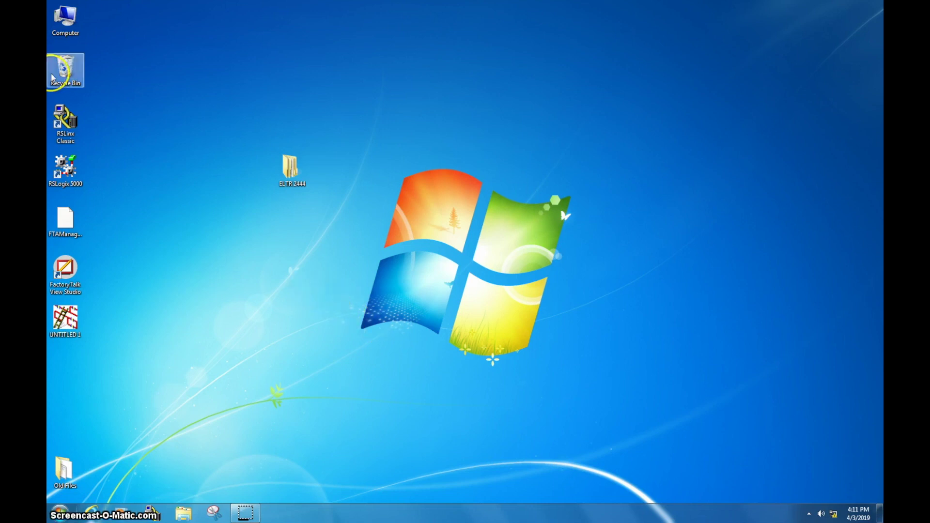
Browse RSWho's Ethernet drivers to find the MicroLogix1400 at 192.168.1.111, then minimize RSLinx.
left_click(151, 513)
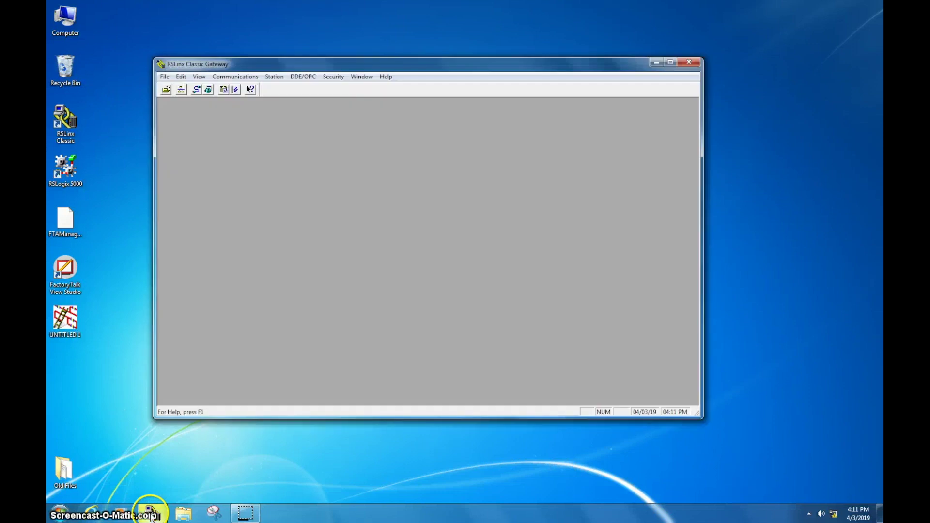
left_click(181, 91)
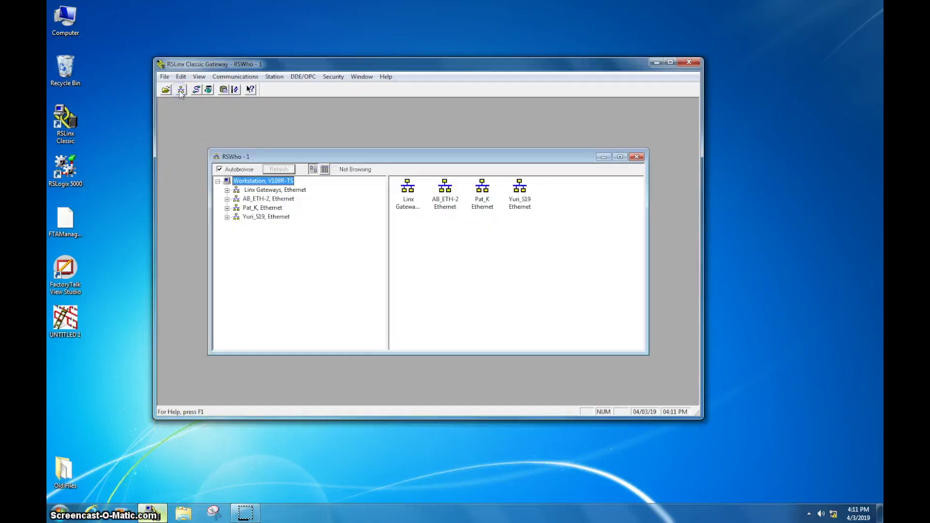
left_click(227, 200)
left_click(227, 200)
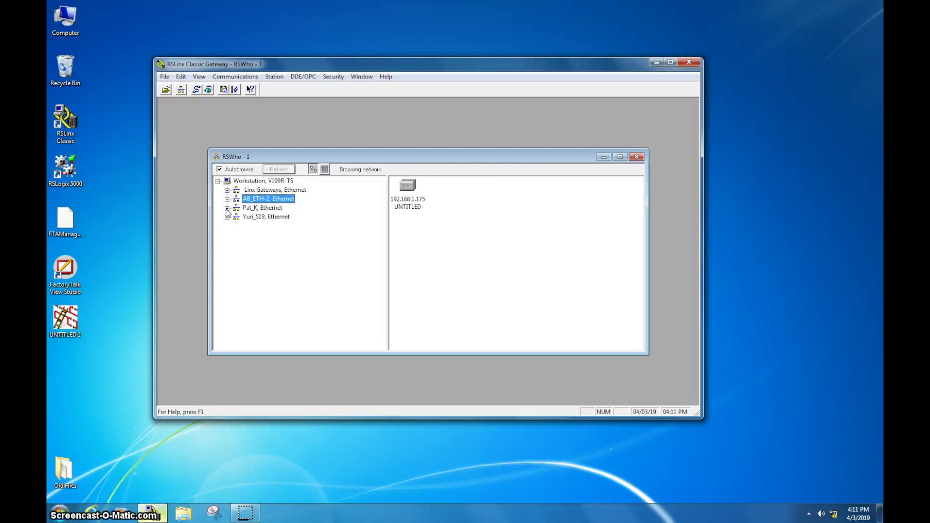
left_click(226, 208)
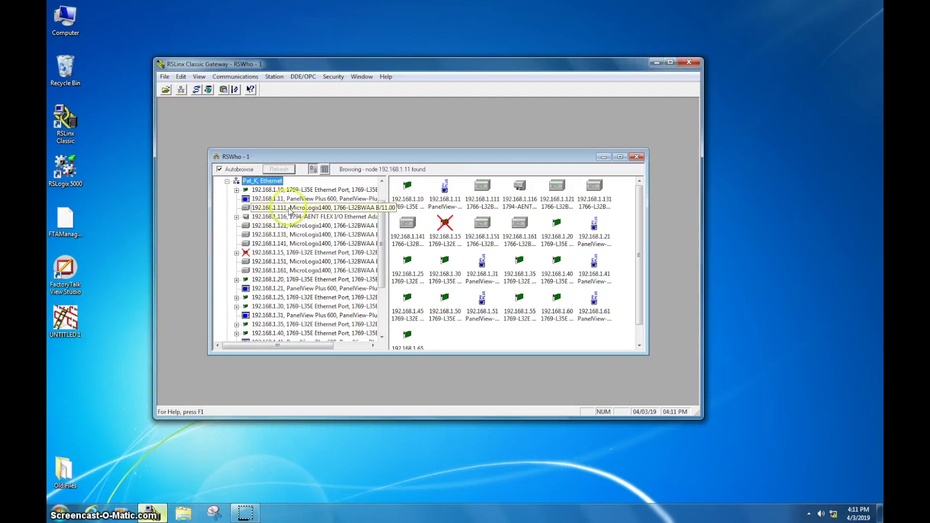
left_click(485, 194)
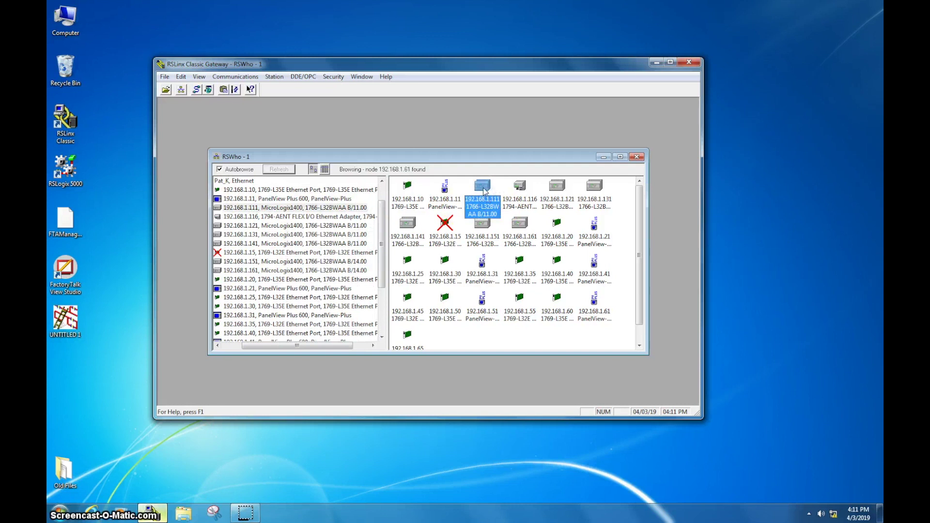
left_click_drag(308, 346, 298, 347)
left_click(218, 181)
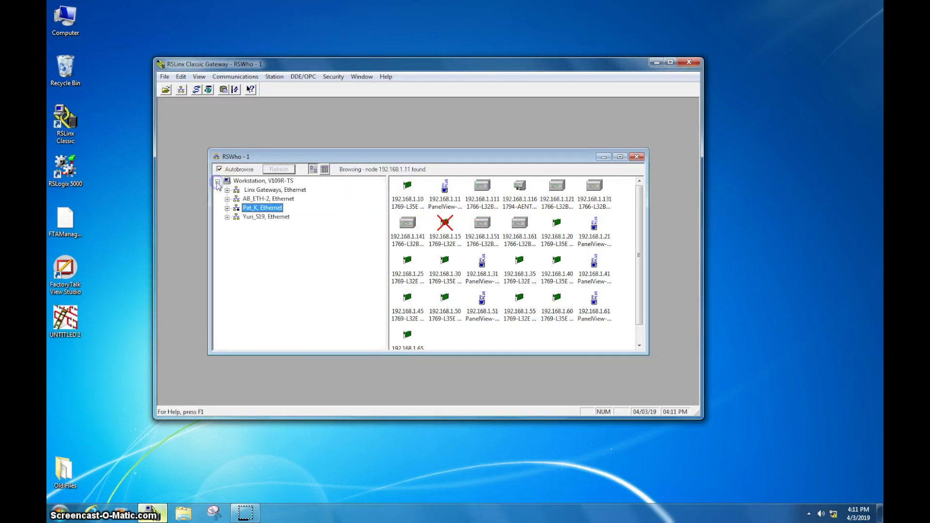
left_click(264, 207)
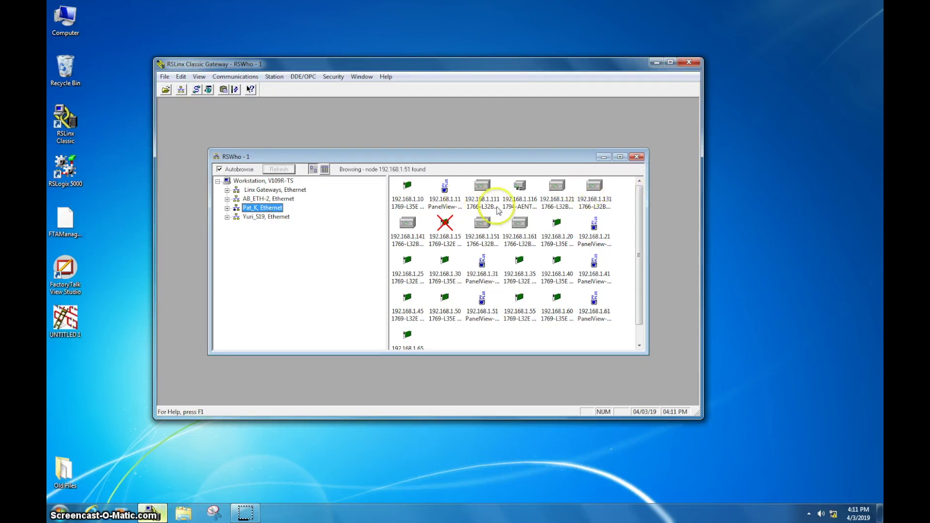
left_click(657, 62)
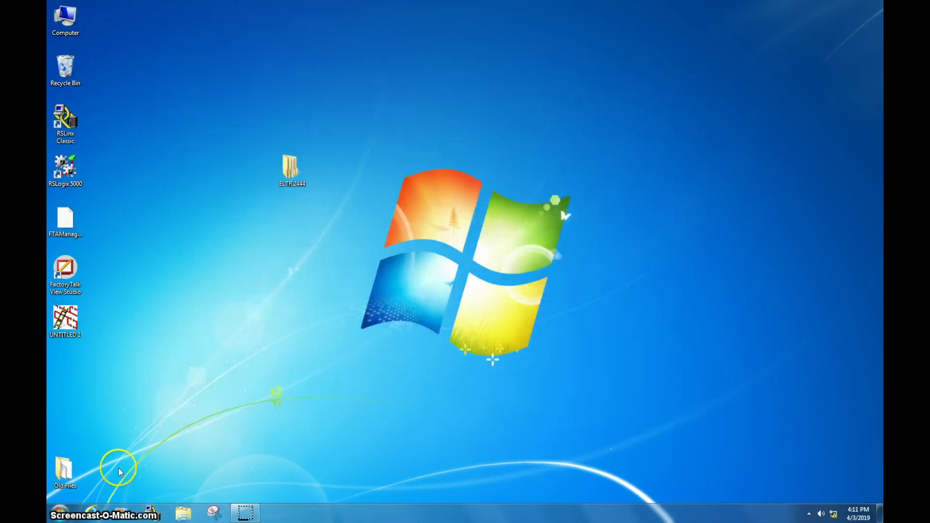
Launch RSLogix 500 Pro from the Start menu's program list.
left_click(59, 512)
left_click(103, 223)
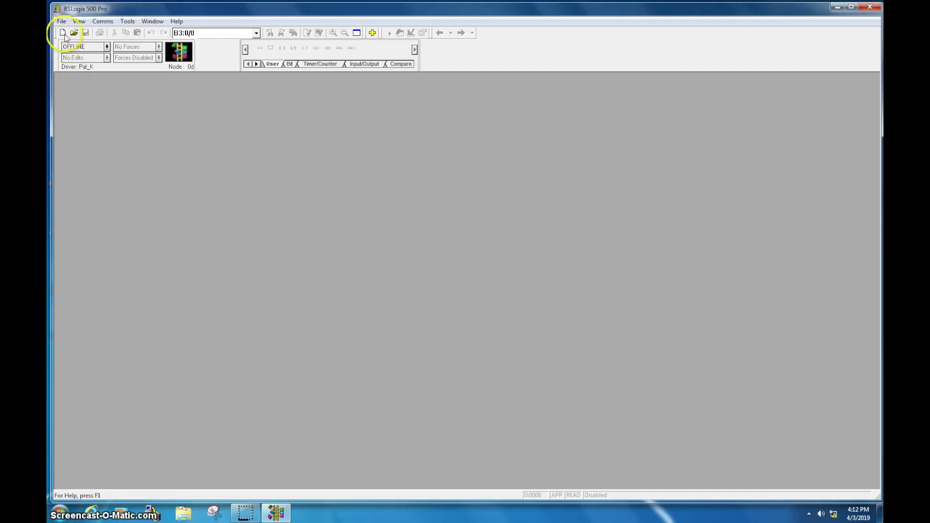
Go online via Who Active with the MicroLogix1400 at 192.168.1.111 under Pat_K Ethernet.
left_click(108, 24)
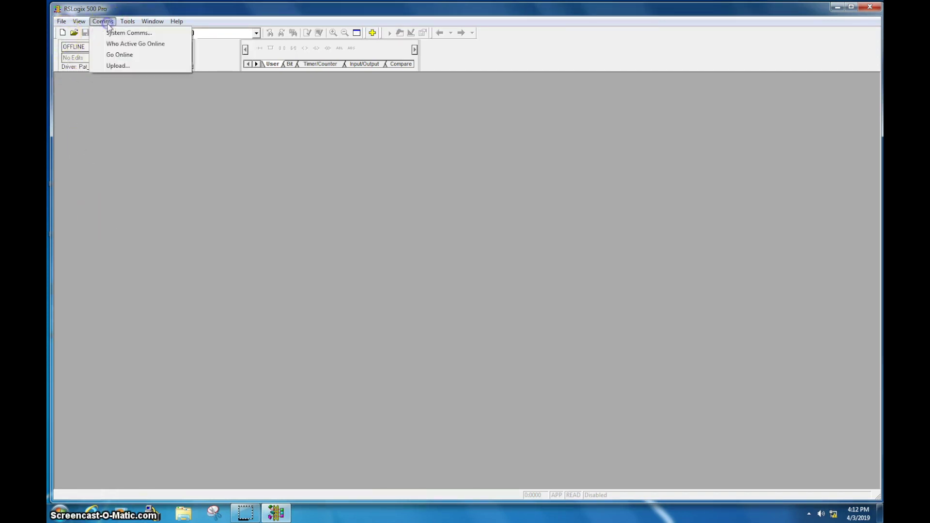
left_click(127, 44)
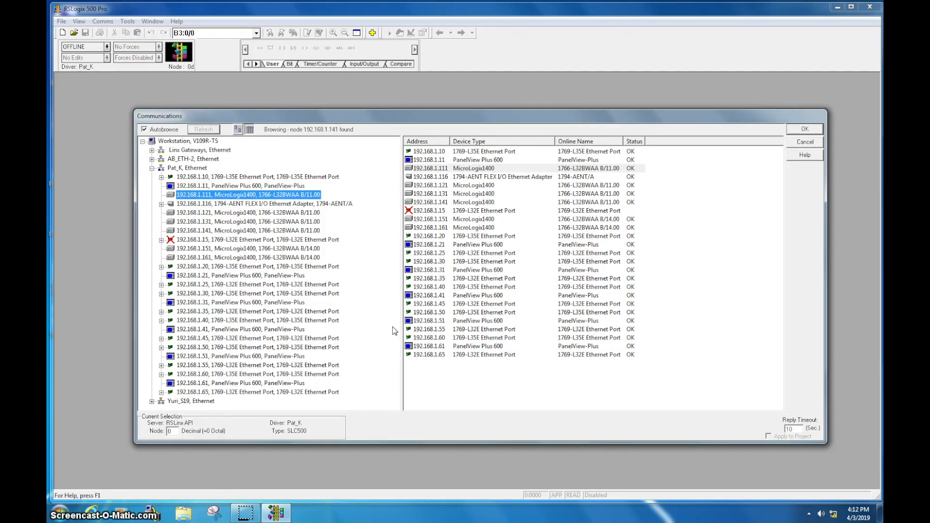
left_click(395, 328)
left_click(445, 211)
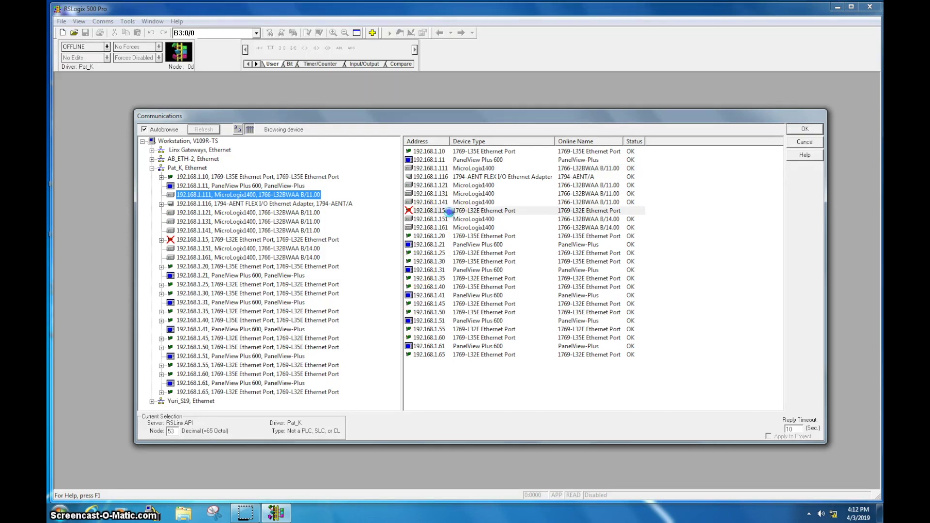
left_click(427, 173)
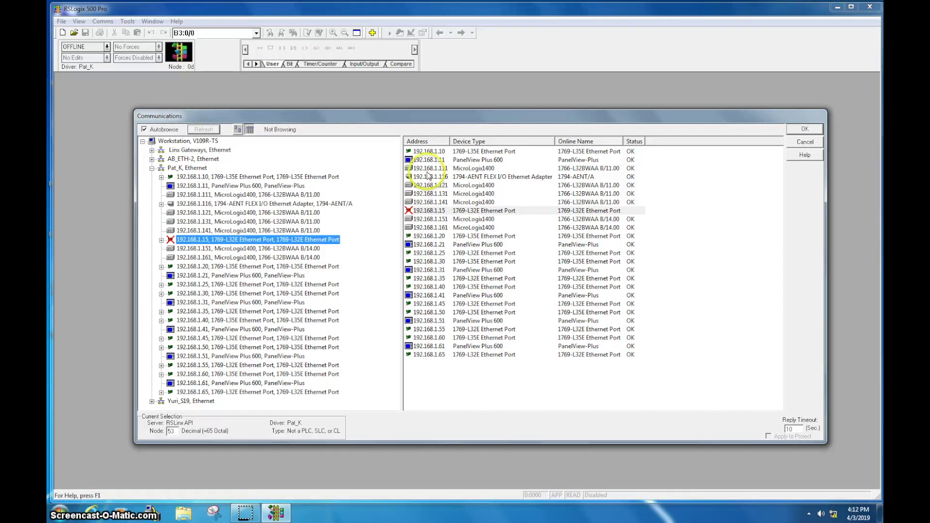
left_click(427, 170)
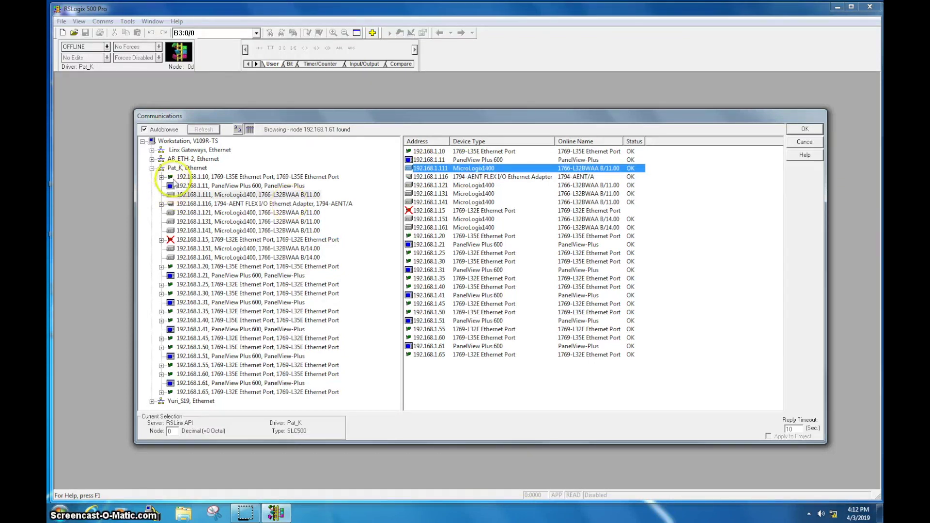
left_click(482, 174)
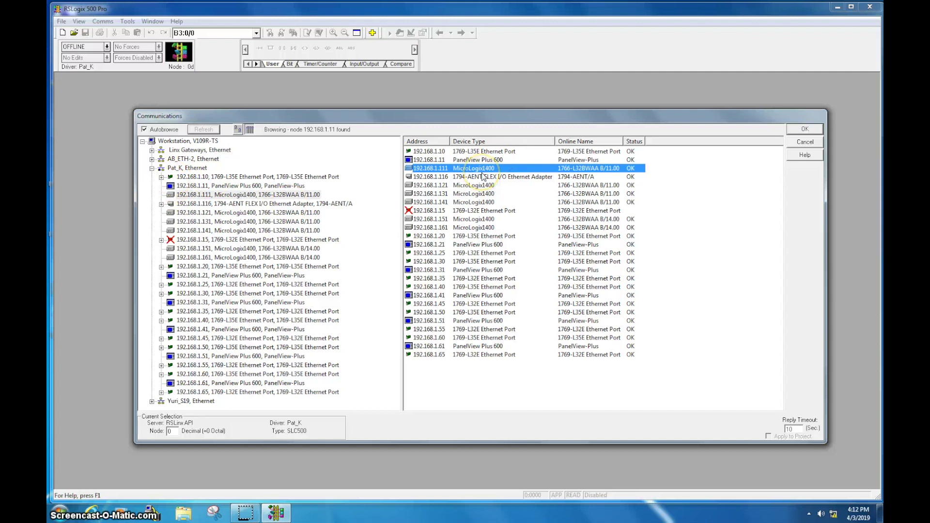
left_click(431, 171)
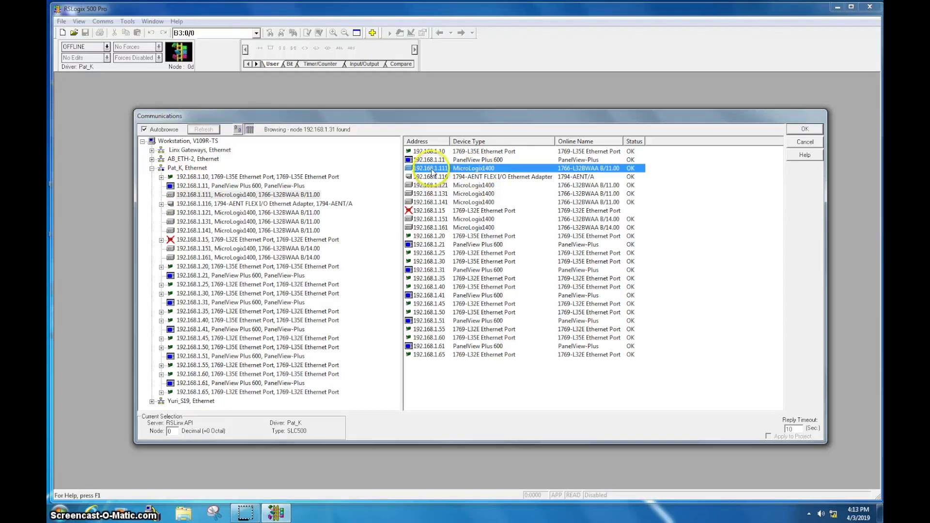
left_click(804, 128)
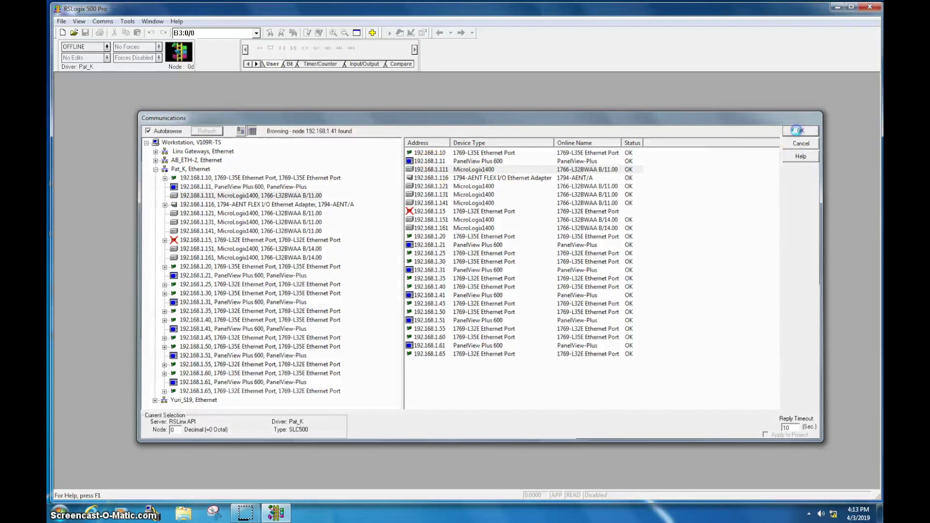
left_click(718, 149)
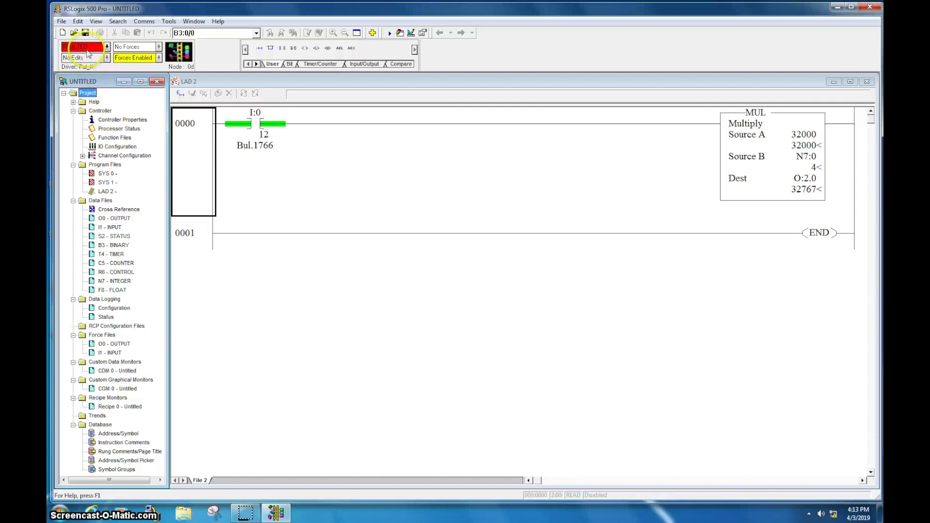
From the FAULTED mode options, jump to the error details in the S2 STATUS file.
left_click(107, 47)
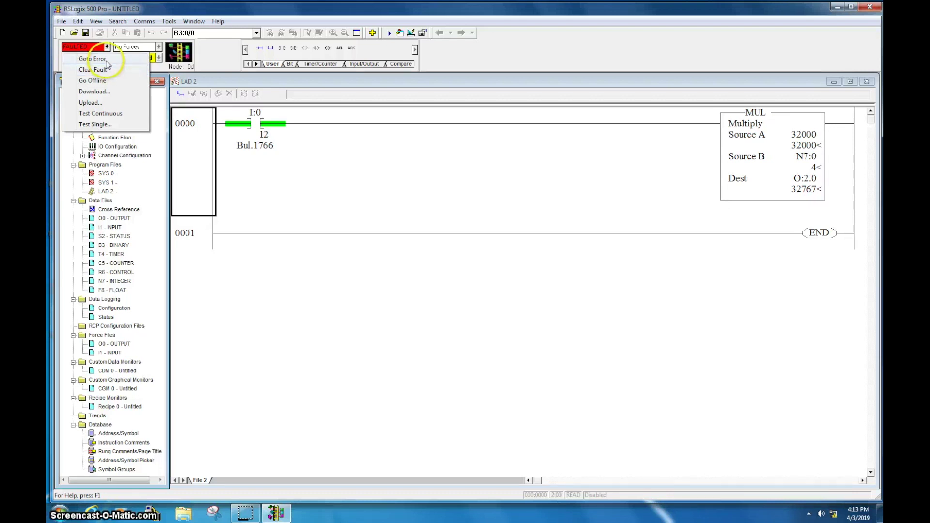
left_click(105, 71)
Review major error 20h on the S2 STATUS Errors tab, clear it, and close the window.
left_click_drag(145, 106, 234, 111)
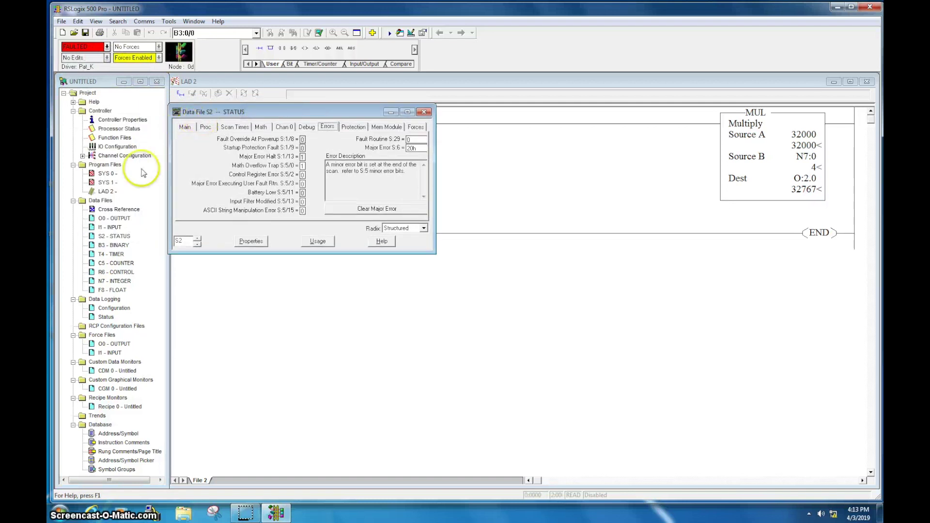
left_click(119, 237)
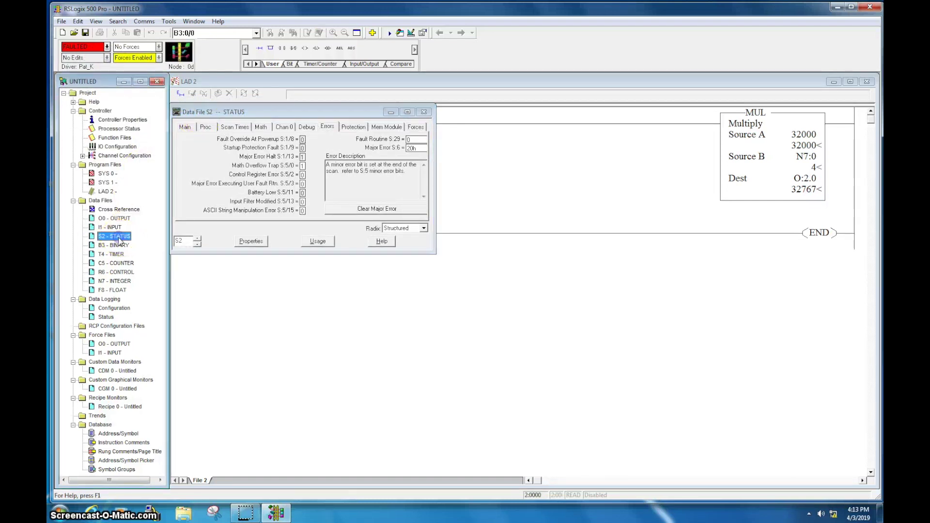
left_click(112, 239)
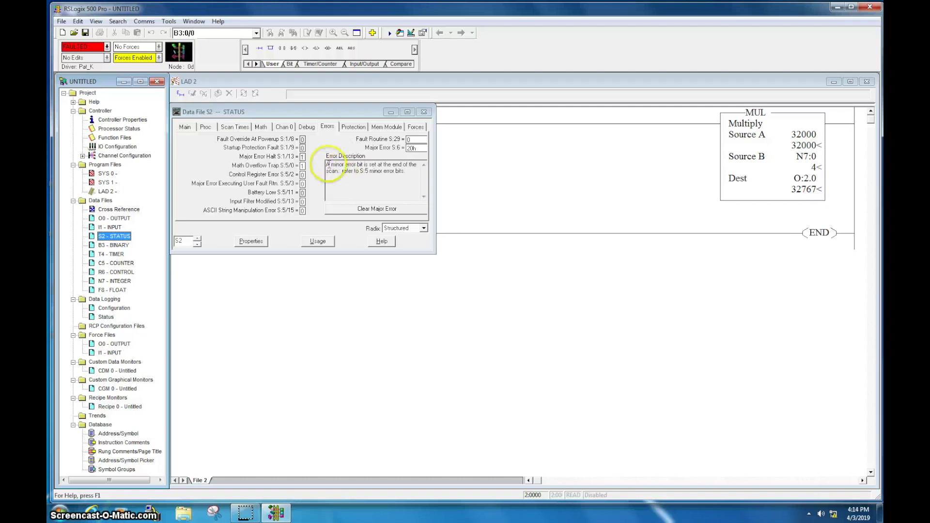
left_click_drag(327, 165, 404, 168)
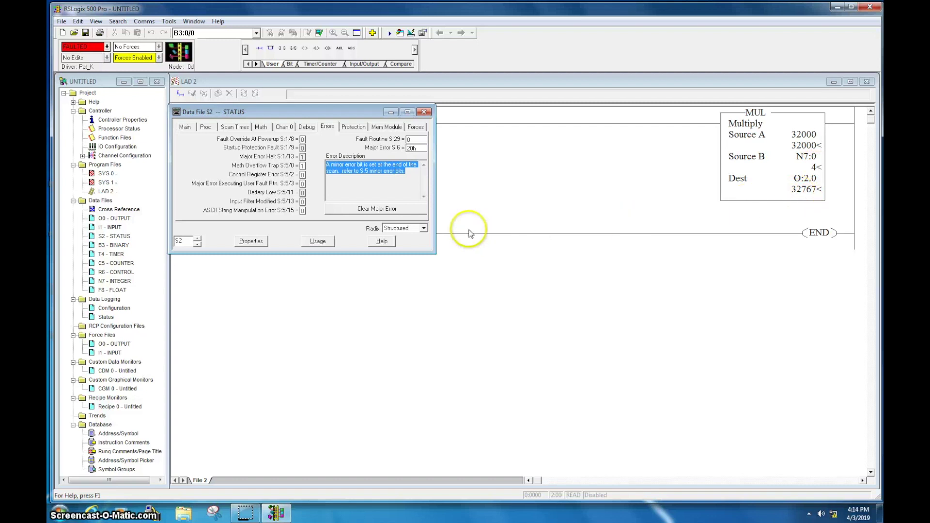
left_click(377, 215)
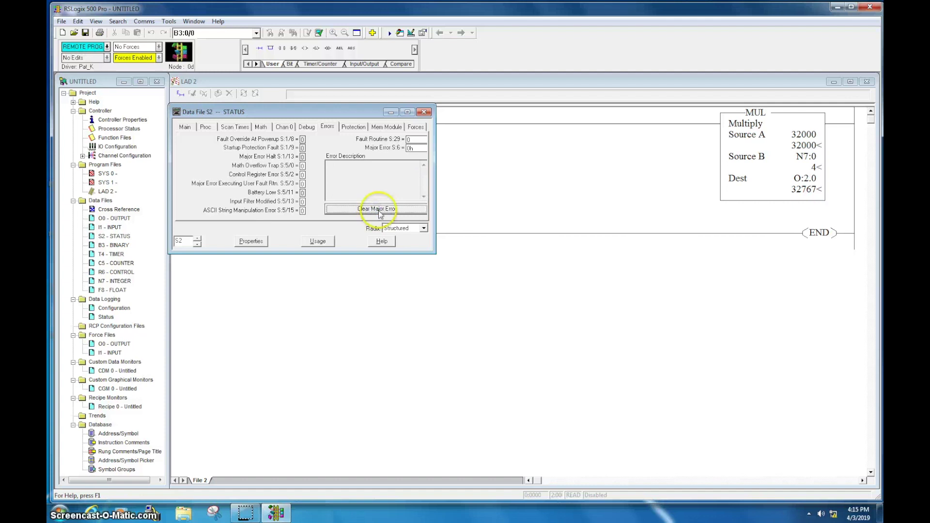
left_click(422, 113)
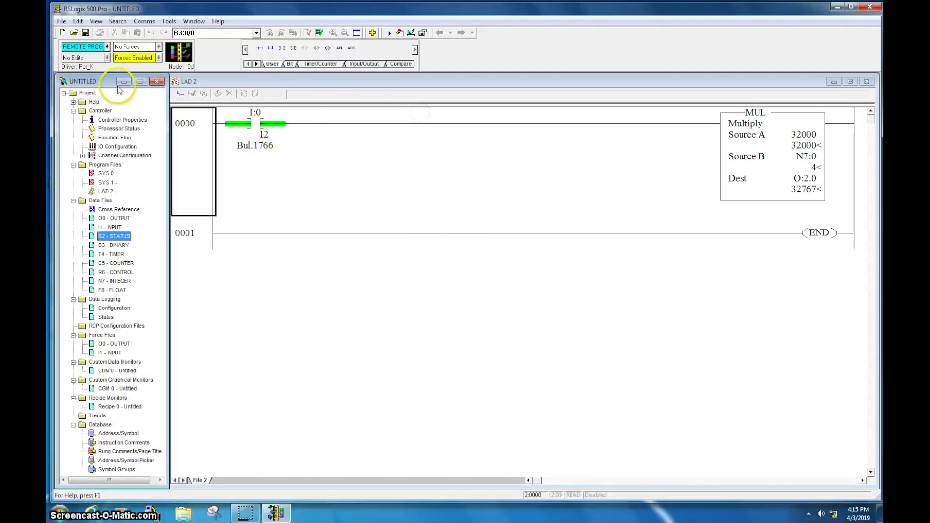
Switch the processor from Remote Program to Run and confirm the change.
left_click(107, 47)
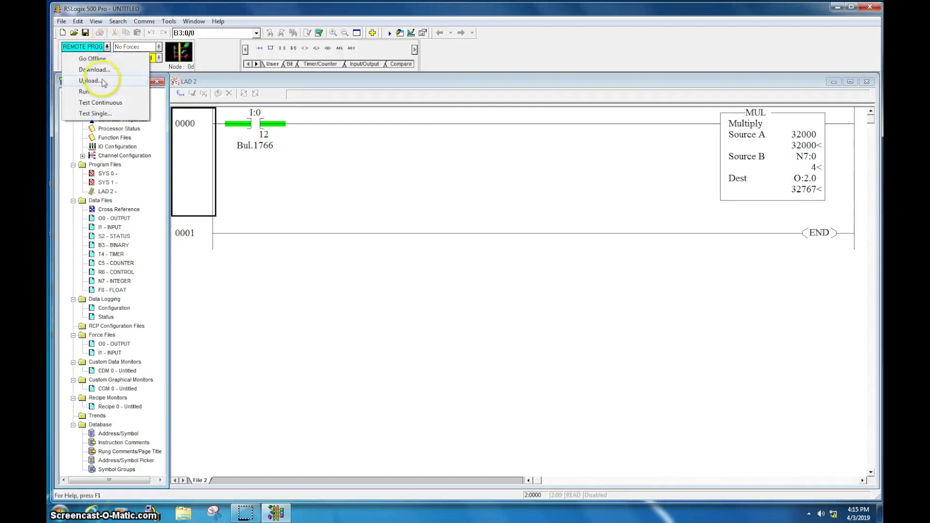
left_click(102, 91)
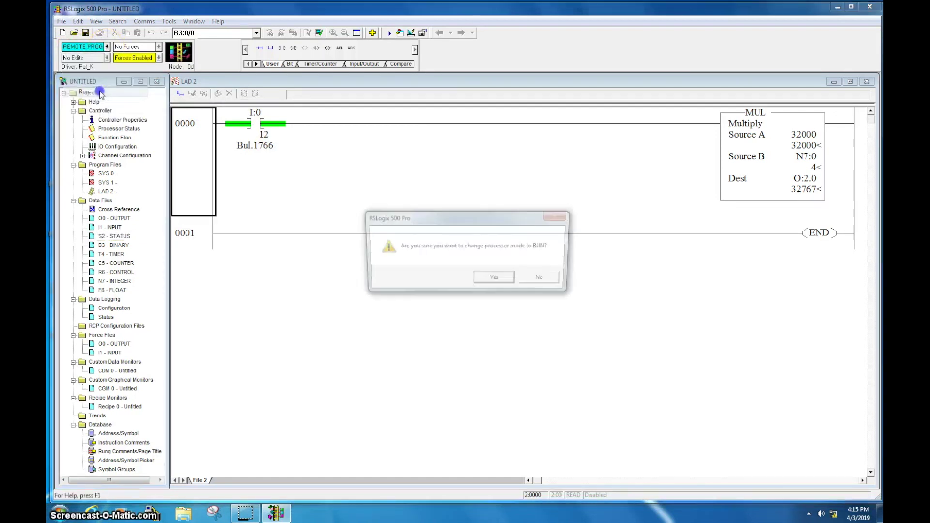
left_click(491, 280)
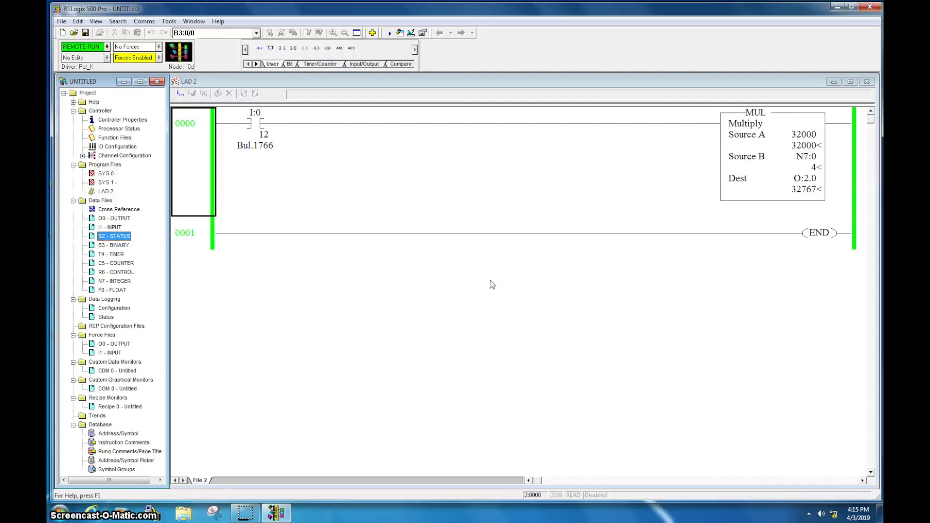
Force input I:0/12 on, faulting the controller with Source A still at 32000.
left_click(255, 126)
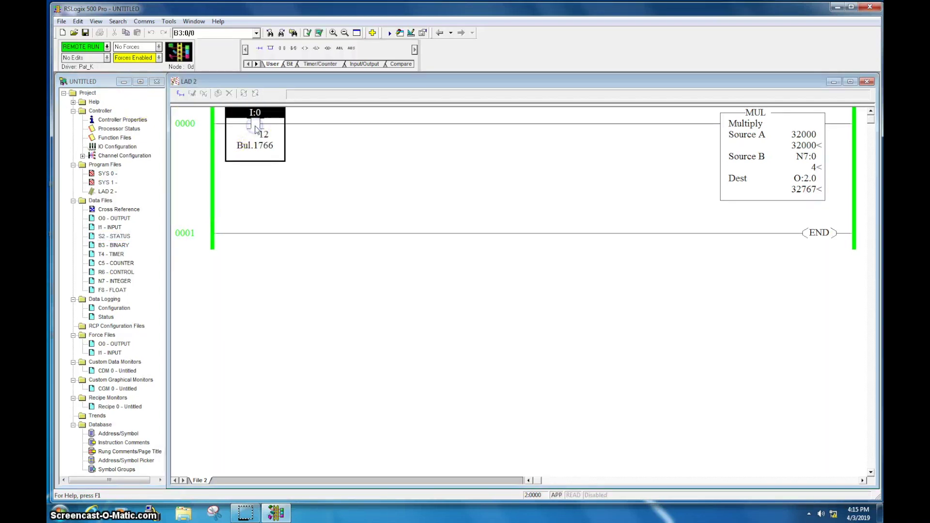
right_click(255, 126)
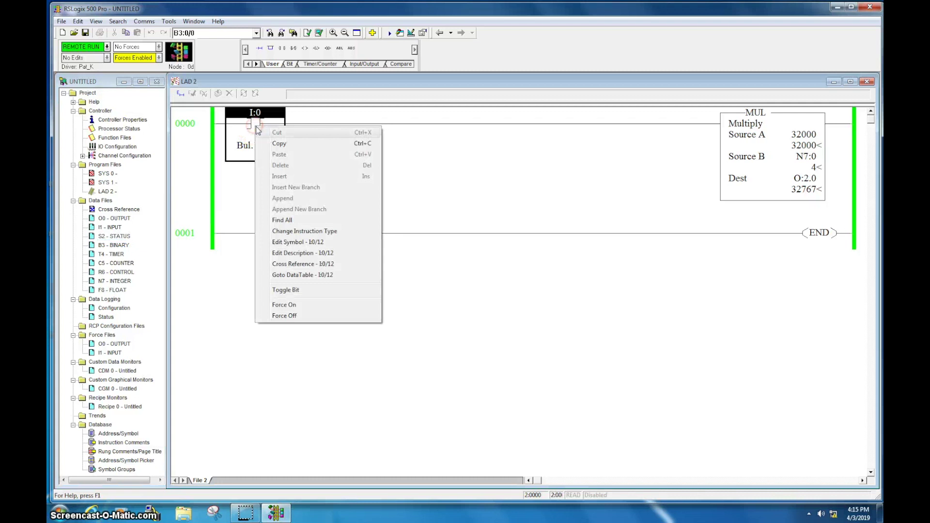
left_click(301, 305)
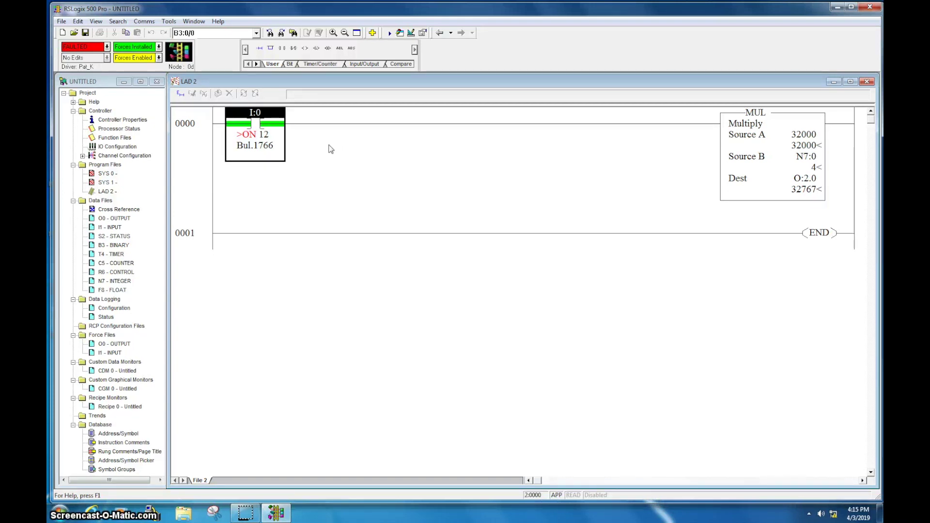
Clear the processor fault from the mode menu and confirm it.
left_click(107, 47)
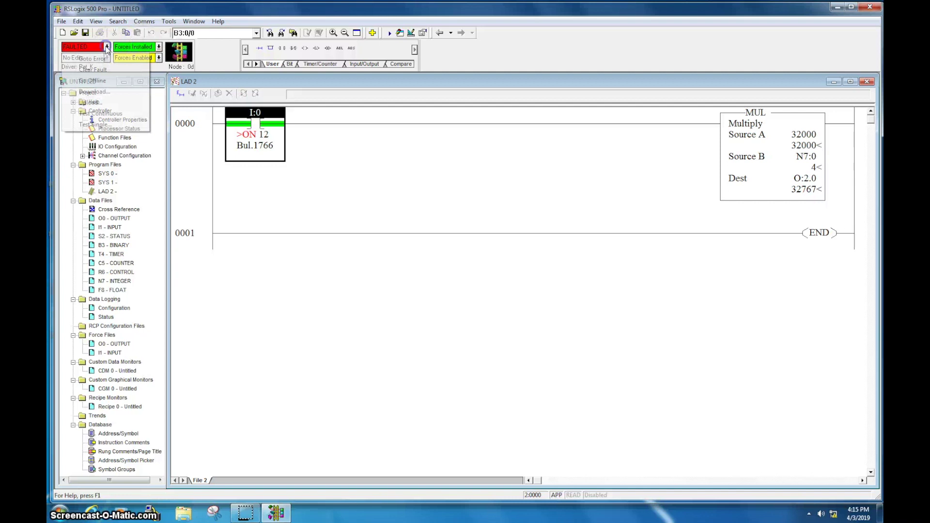
left_click(109, 69)
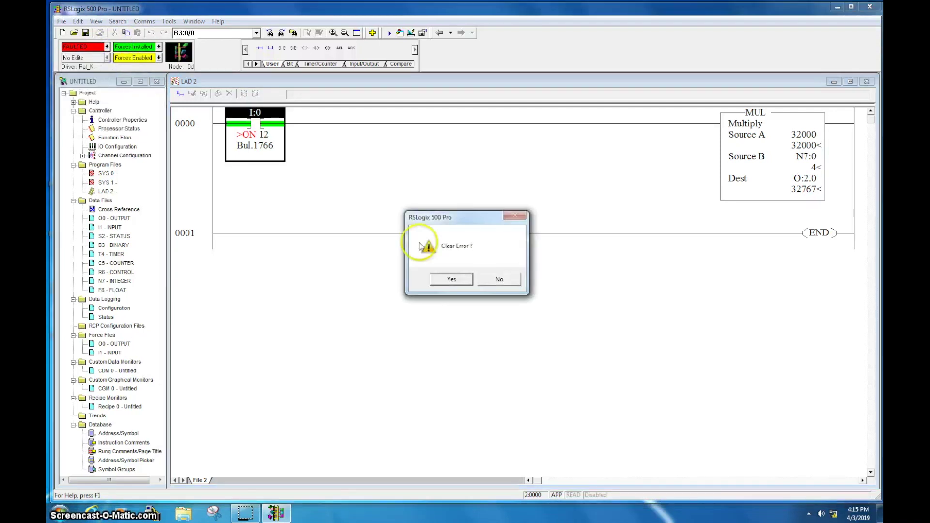
left_click(453, 277)
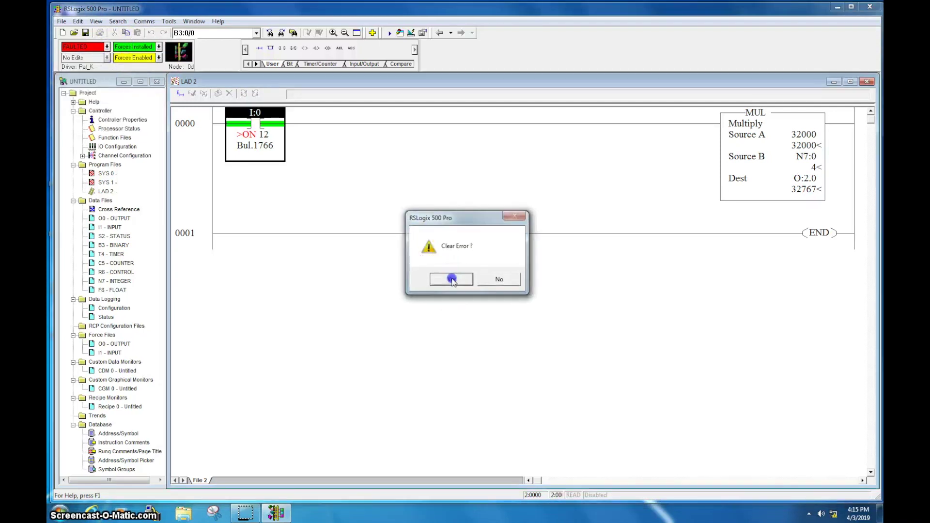
Remove the force from input I:0/12.
right_click(242, 132)
left_click(297, 315)
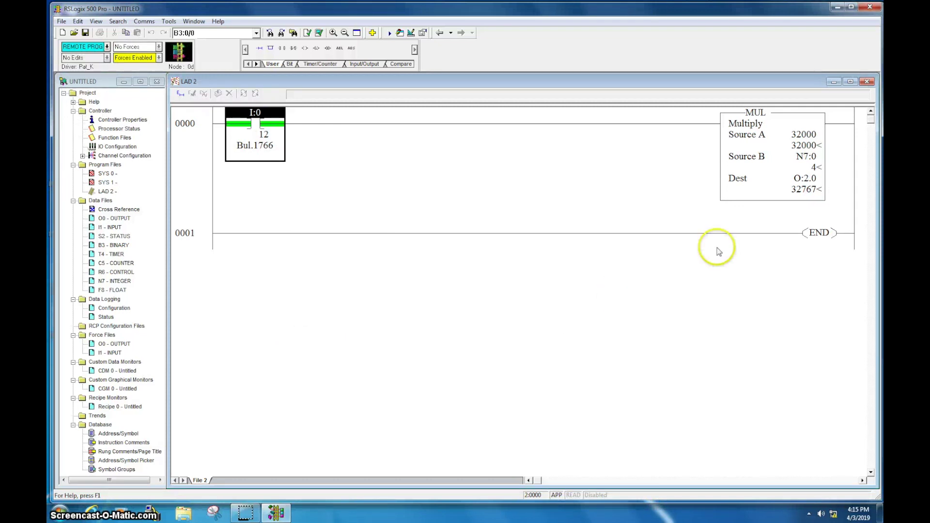
left_click(804, 145)
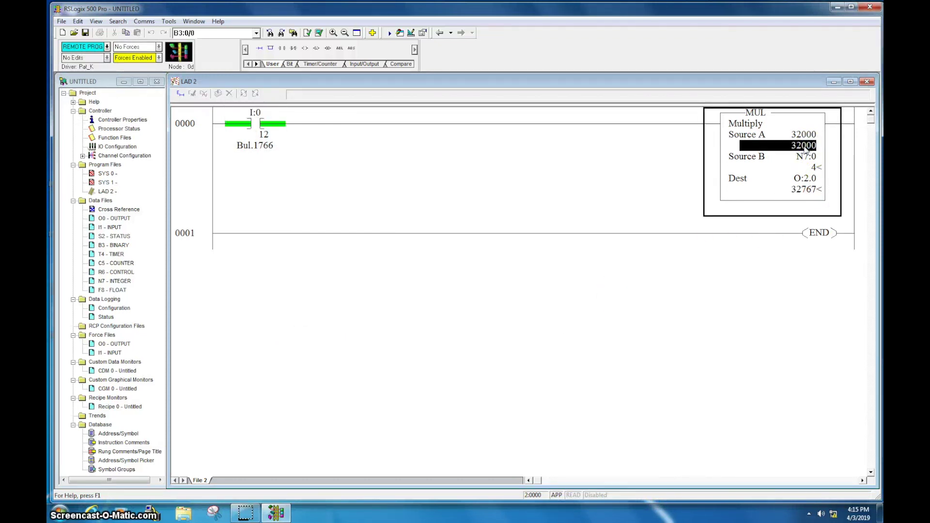
Change the MUL instruction's Source A value from 32000 to 3200.
double_click(804, 145)
type("32000")
key("Return")
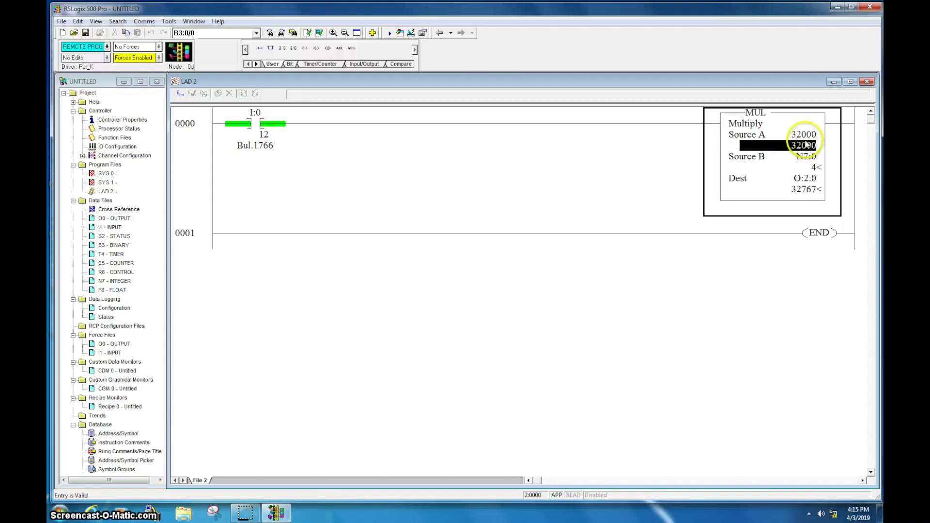
left_click(803, 137)
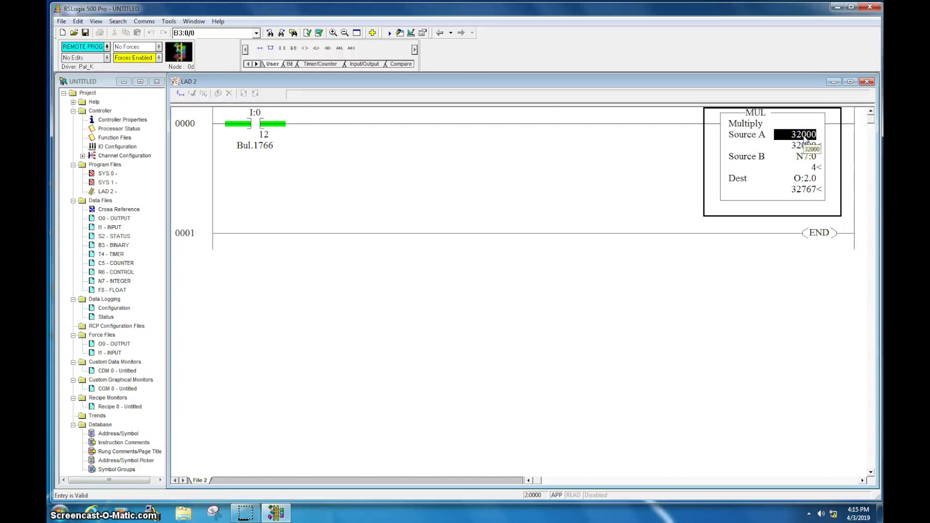
left_click(200, 135)
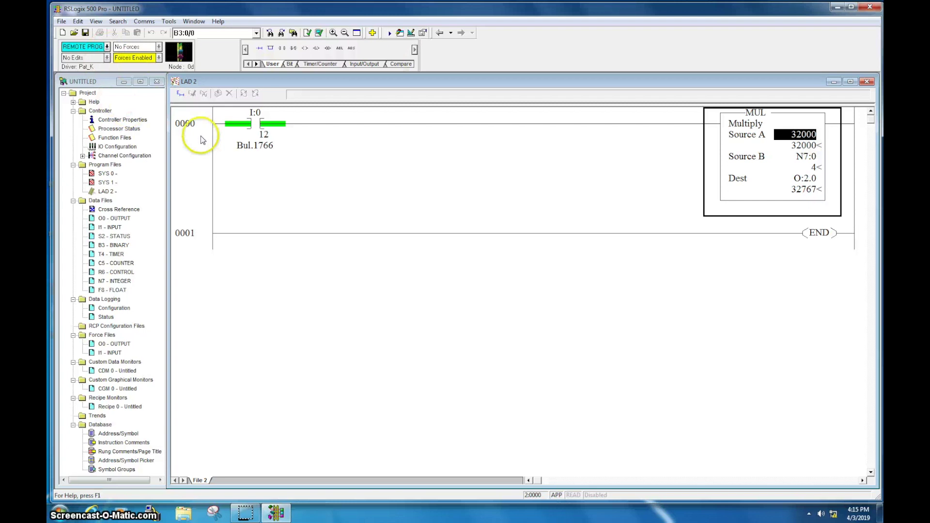
key("ctrl+c")
key("ctrl+v")
left_click(802, 138)
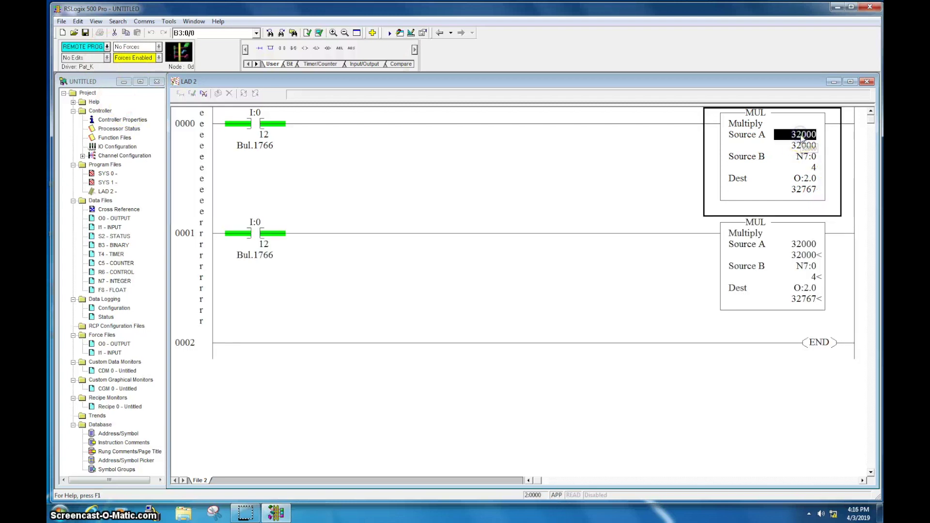
type("3200")
key("Return")
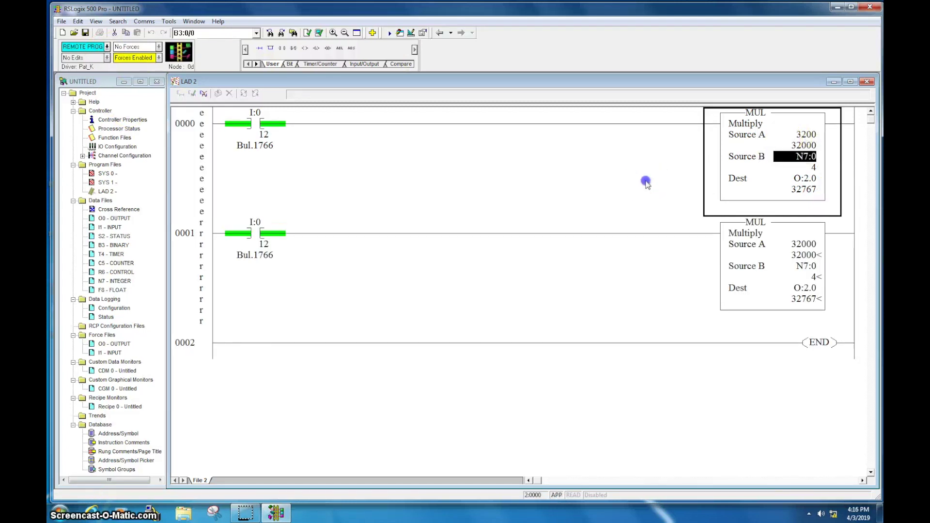
Accept the rung 0000 edits online.
right_click(194, 151)
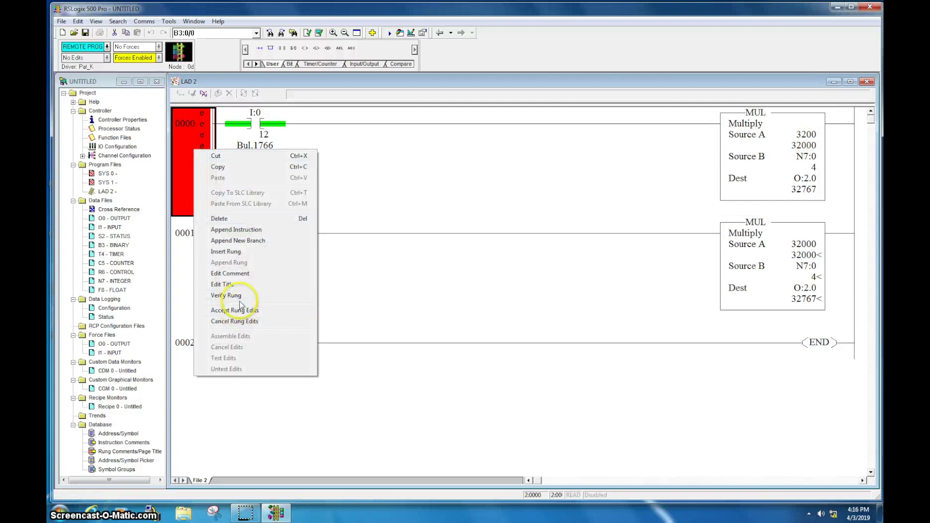
left_click(235, 310)
right_click(194, 172)
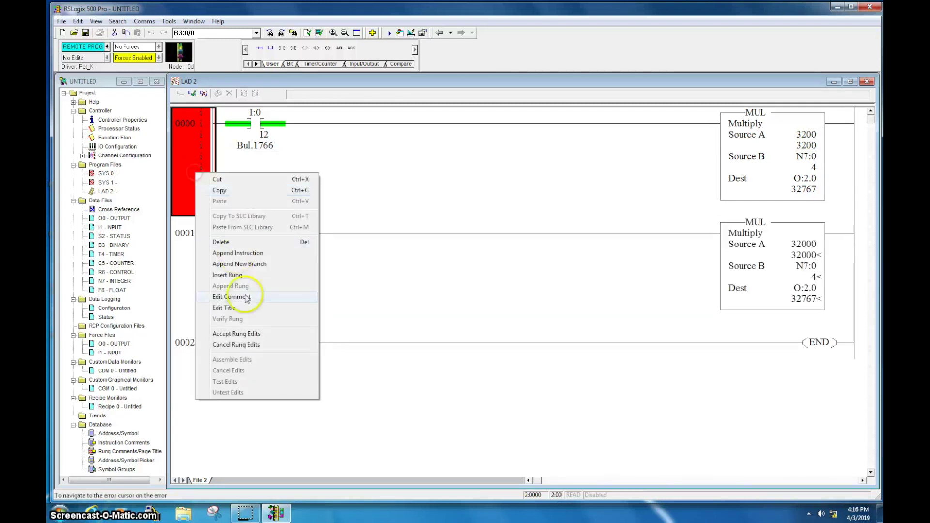
left_click(247, 334)
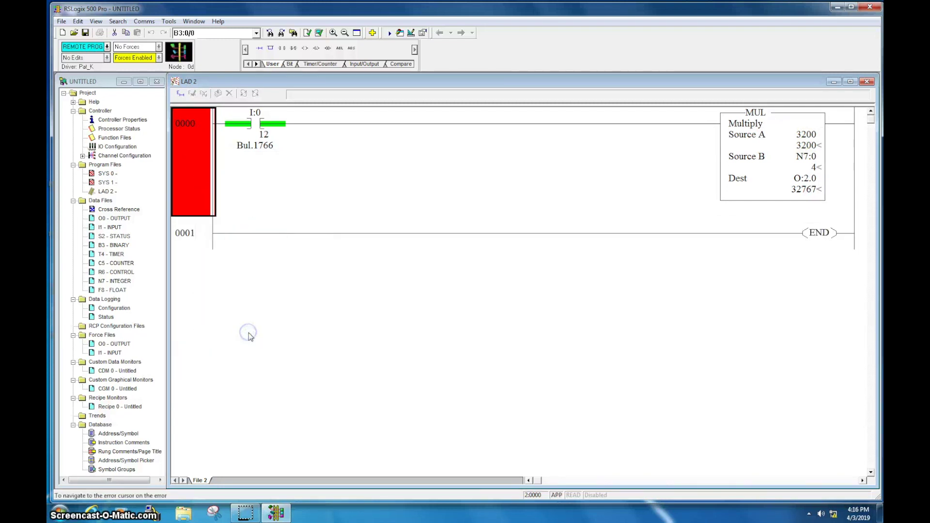
left_click(105, 47)
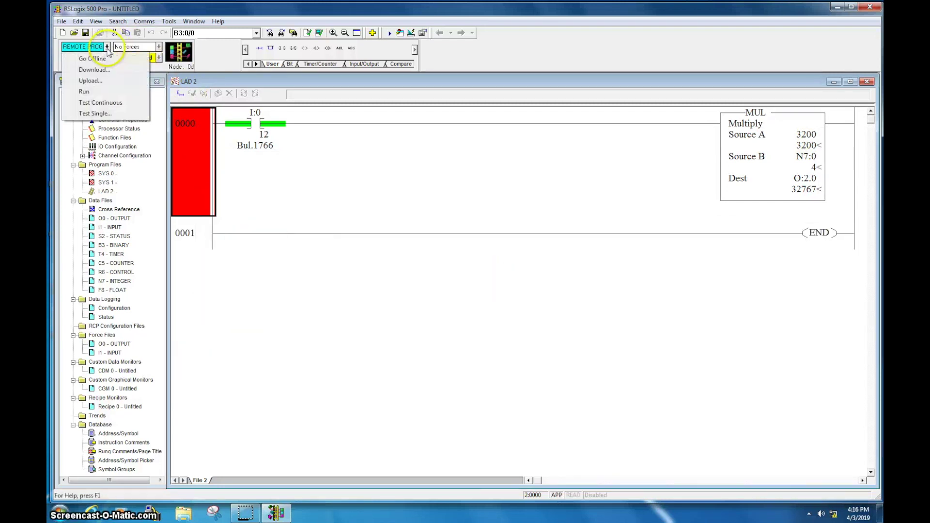
Put the controller back in Run and force I:0/12 on, so the MUL outputs 12800.
left_click(99, 92)
left_click(490, 280)
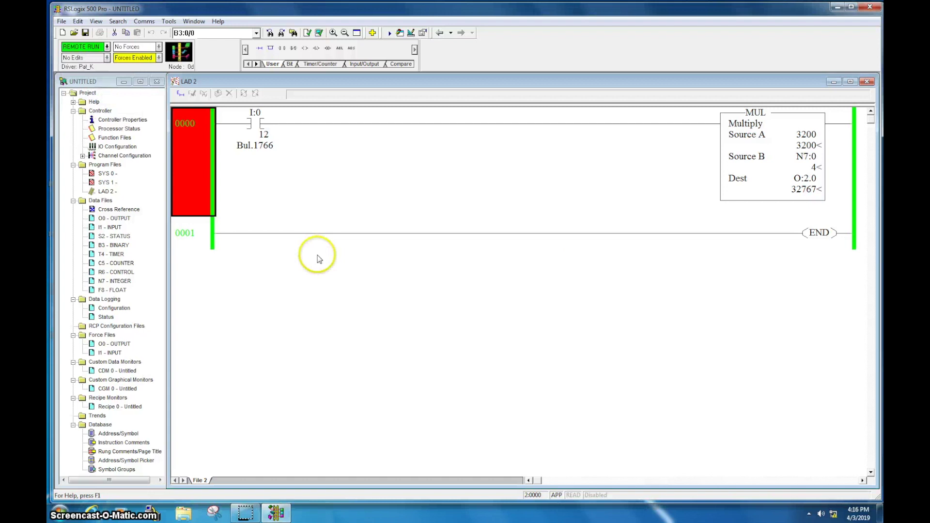
right_click(262, 121)
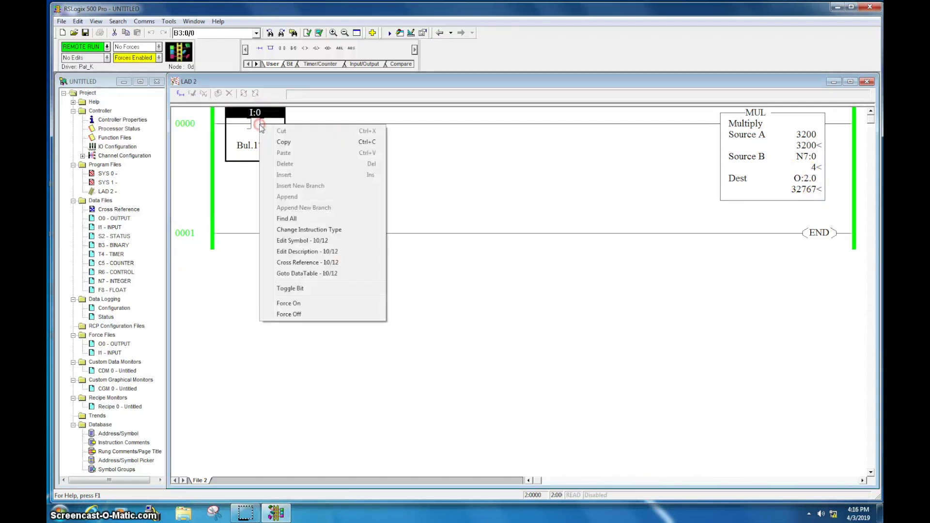
left_click(317, 304)
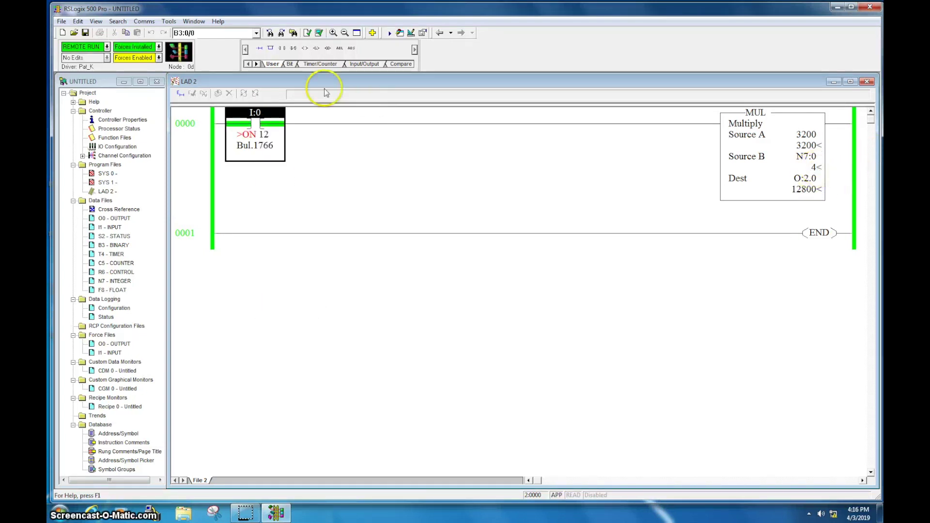